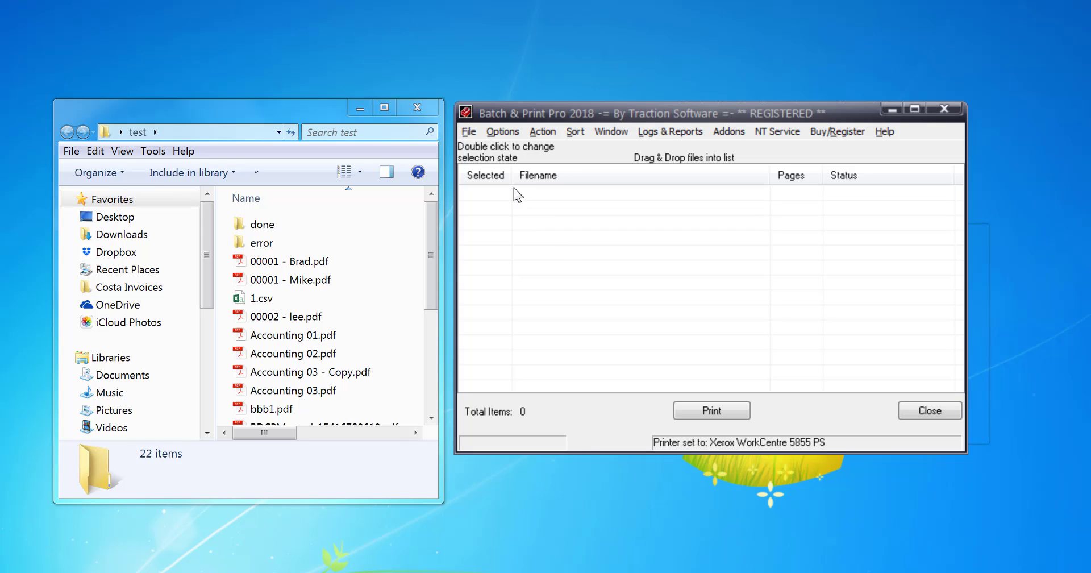
Tick 'Enable snapshot restore for system reboot's / power' in General Setup's Advanced options and save
{"action": "left_click", "coordinate": [503, 132]}
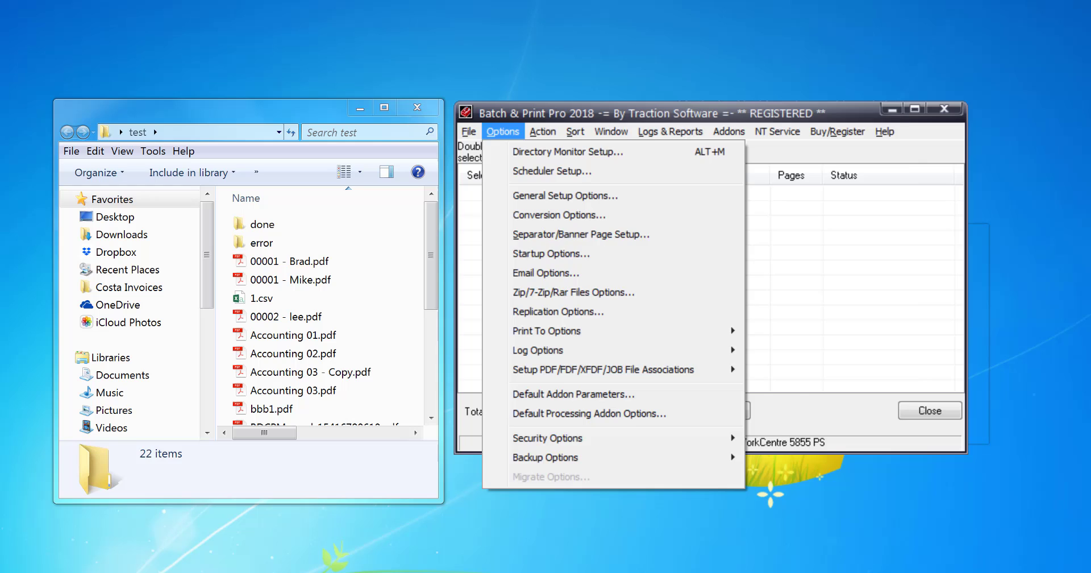
{"action": "left_click", "coordinate": [573, 195]}
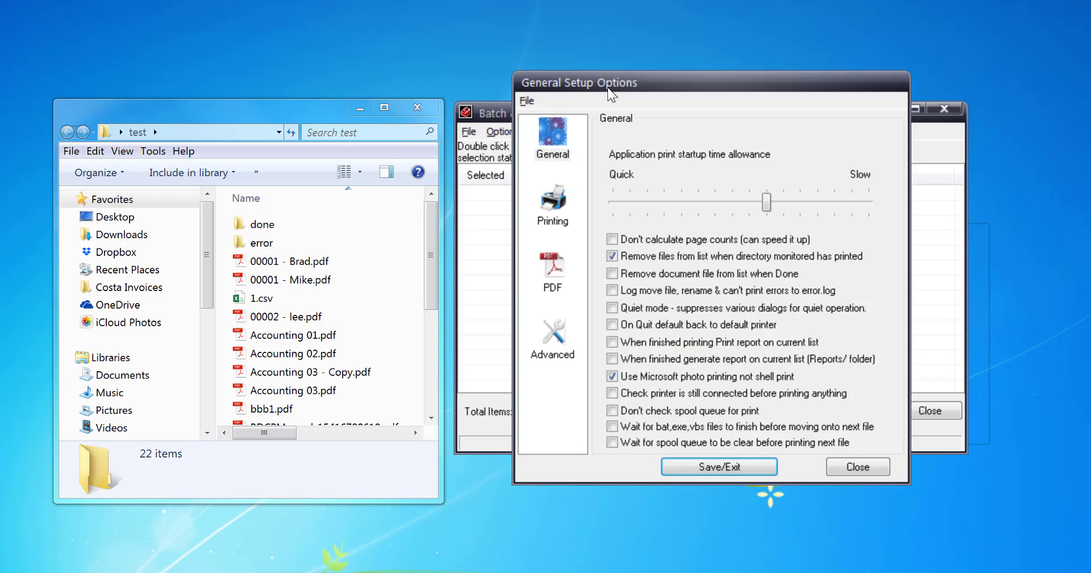
{"action": "left_click", "coordinate": [557, 339]}
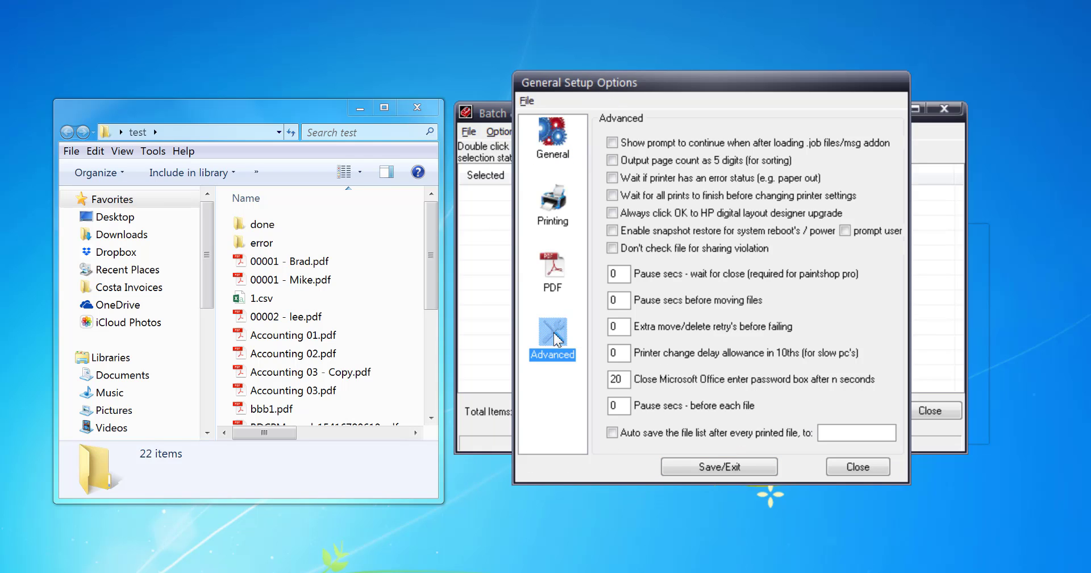
{"action": "left_click", "coordinate": [613, 233]}
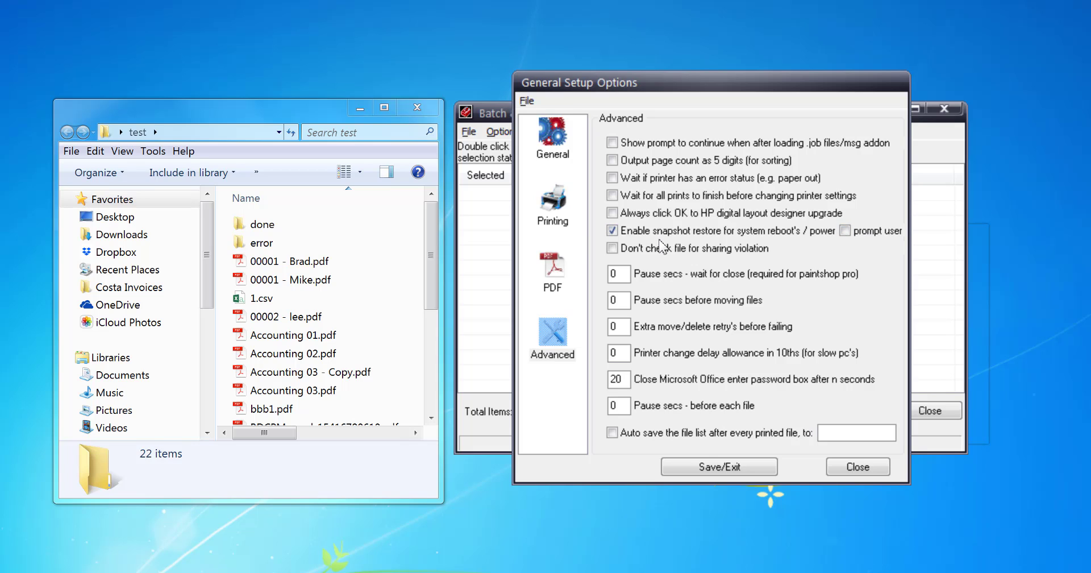
{"action": "left_click", "coordinate": [730, 469]}
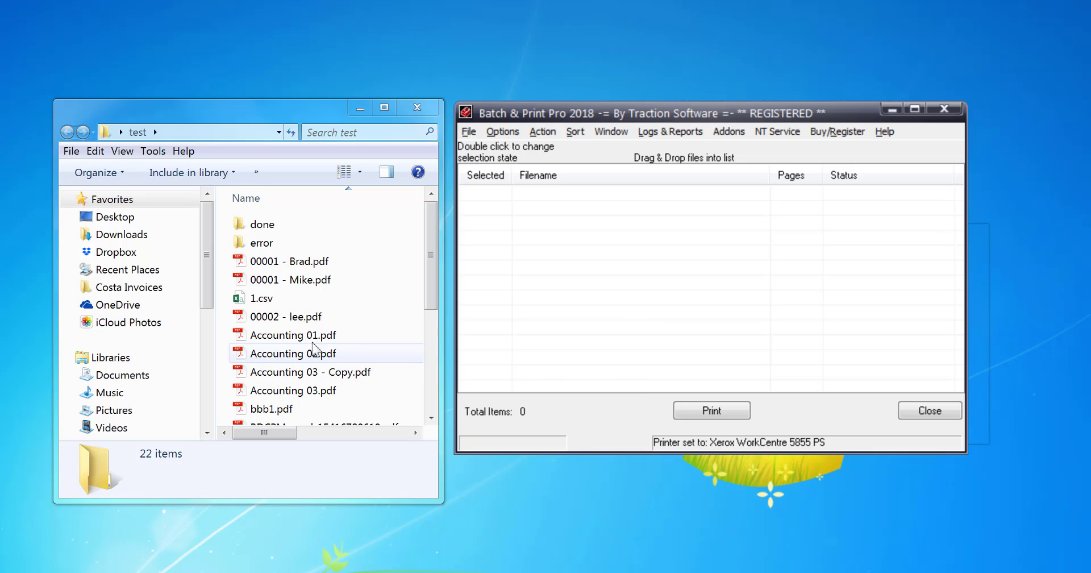
Drag the Accounting PDFs, bbb1.pdf, BDCPMerged and the Chile PDF into the print list
{"action": "left_click", "coordinate": [309, 335]}
{"action": "left_click", "coordinate": [315, 390], "text": "shift"}
{"action": "left_click", "coordinate": [301, 408], "text": "shift"}
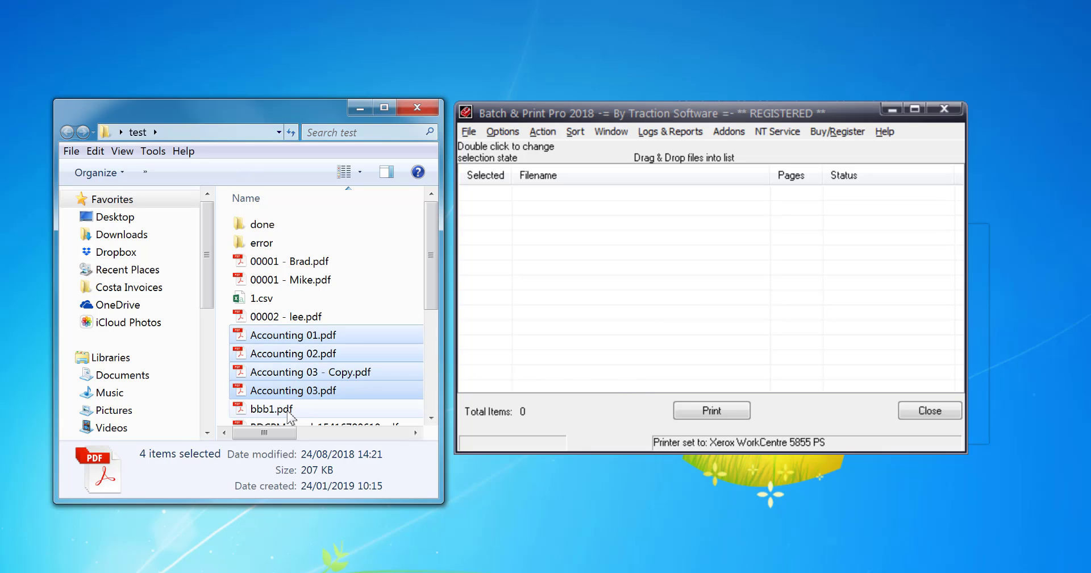
{"action": "scroll", "coordinate": [398, 381], "scroll_direction": "down", "scroll_amount": 2}
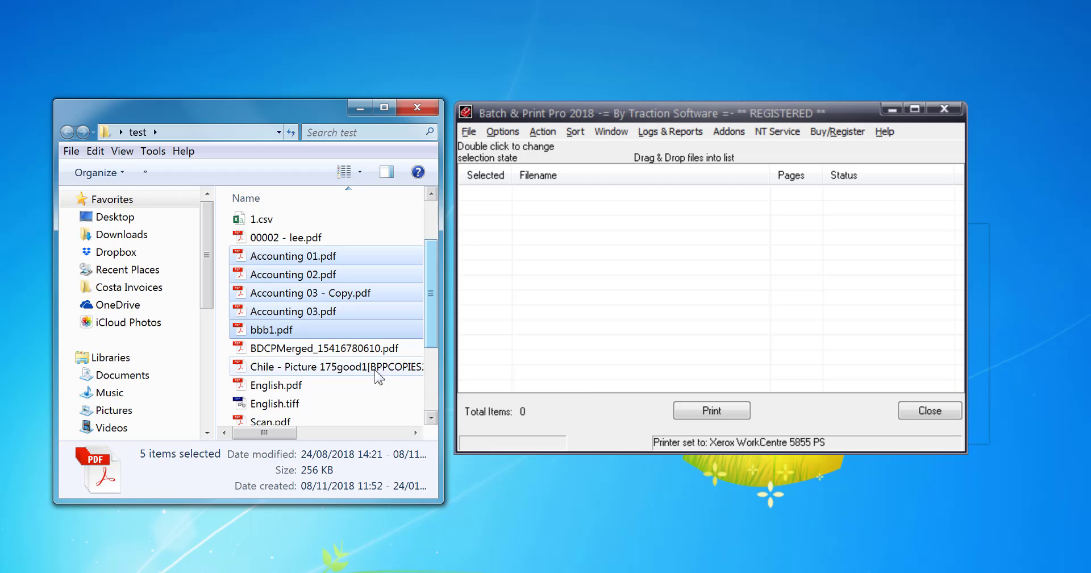
{"action": "left_click", "coordinate": [341, 367], "text": "shift"}
{"action": "left_click_drag", "start_coordinate": [292, 274], "coordinate": [281, 37]}
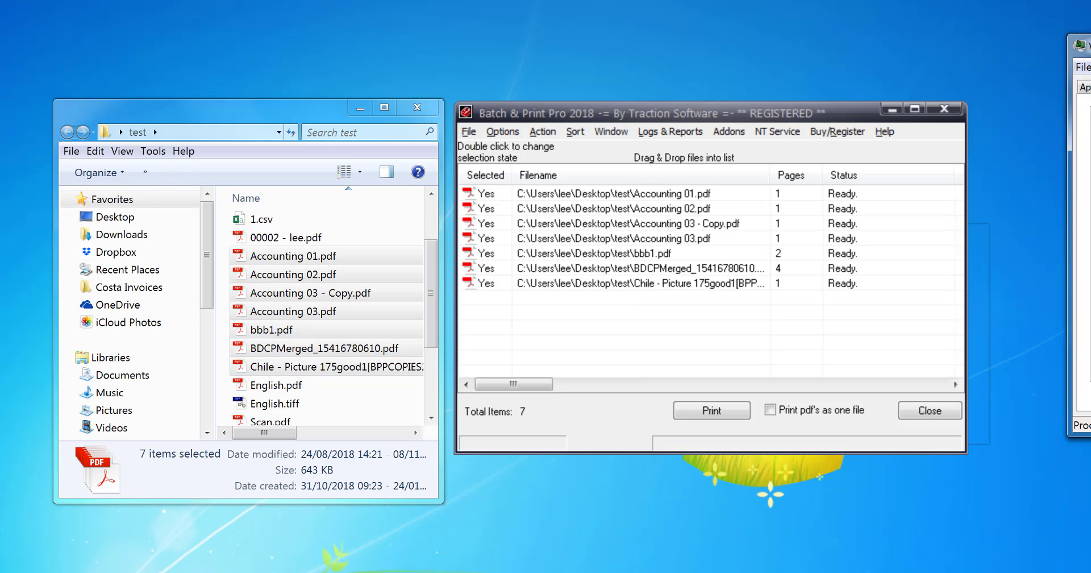
Sort Task Manager processes by image name and select Batch And Print.exe
{"action": "left_click", "coordinate": [1023, 113]}
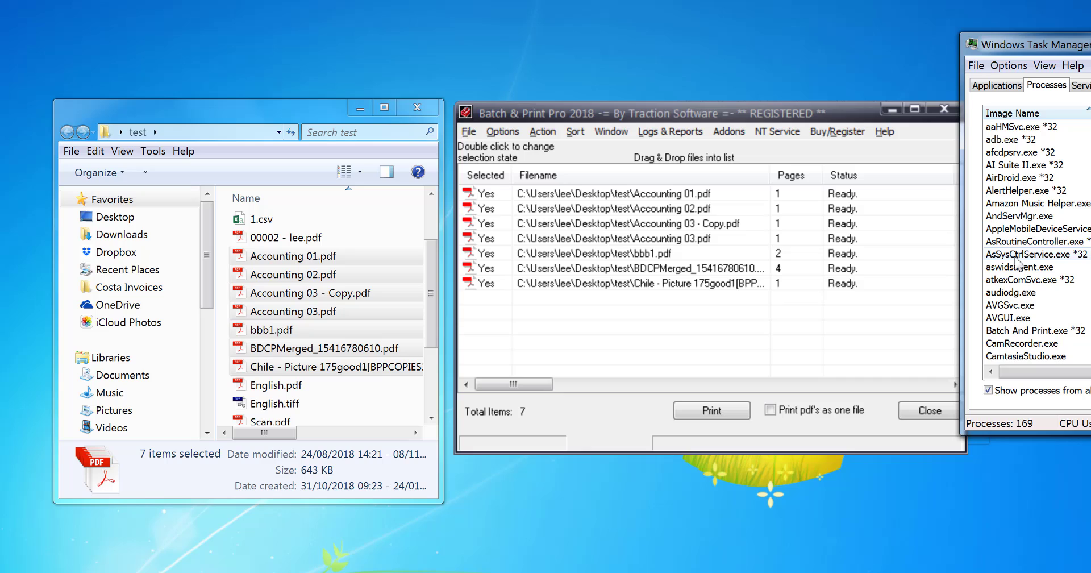
{"action": "left_click", "coordinate": [1010, 257]}
{"action": "key", "text": "Down"}
{"action": "key", "text": "Down"}
{"action": "key", "text": "Down"}
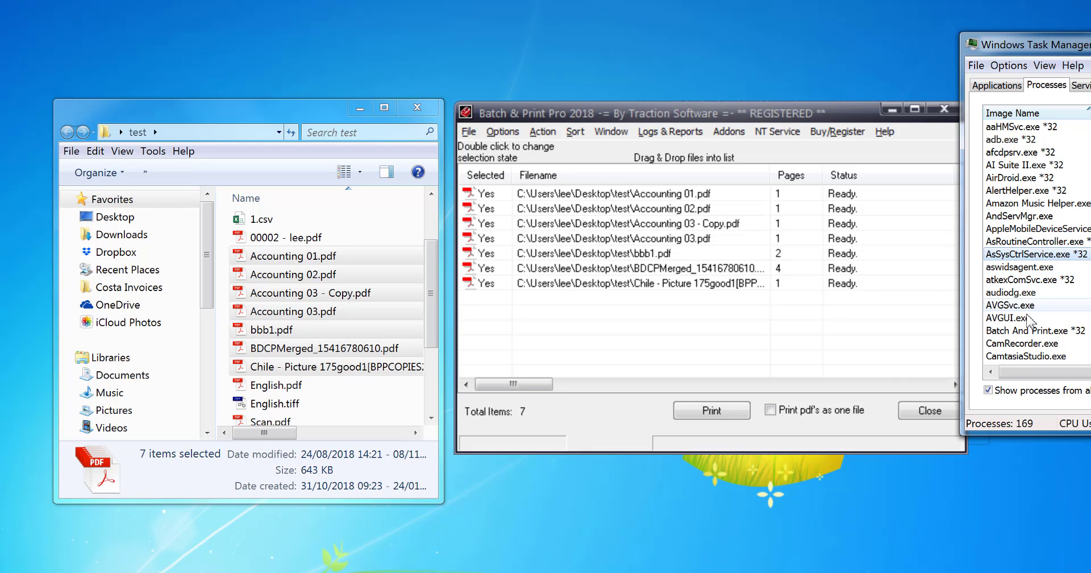
{"action": "key", "text": "Down"}
{"action": "key", "text": "Down"}
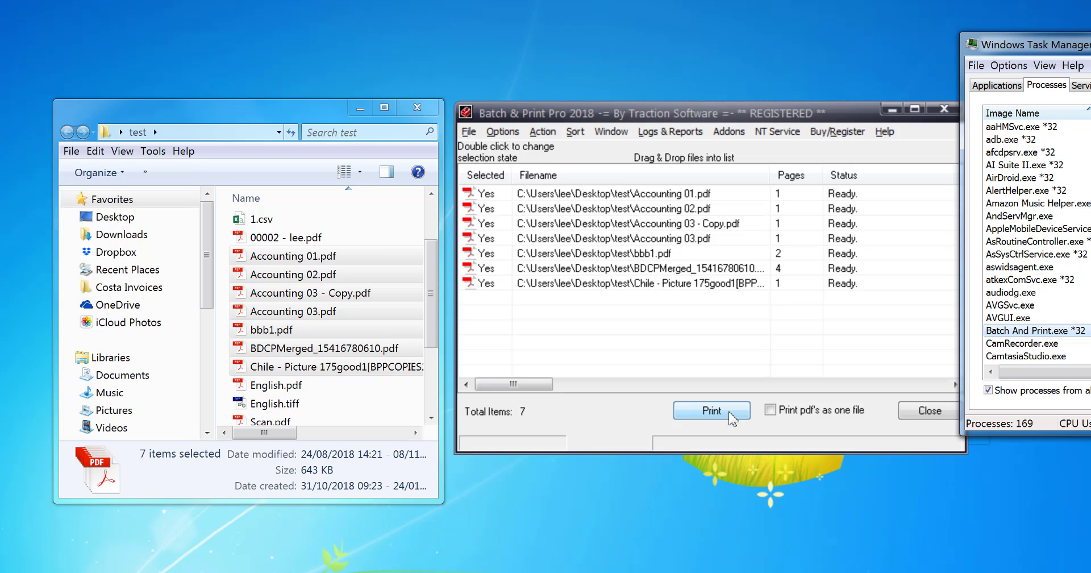
Start printing the seven files, then end the Batch And Print.exe process mid-job
{"action": "left_click", "coordinate": [729, 413]}
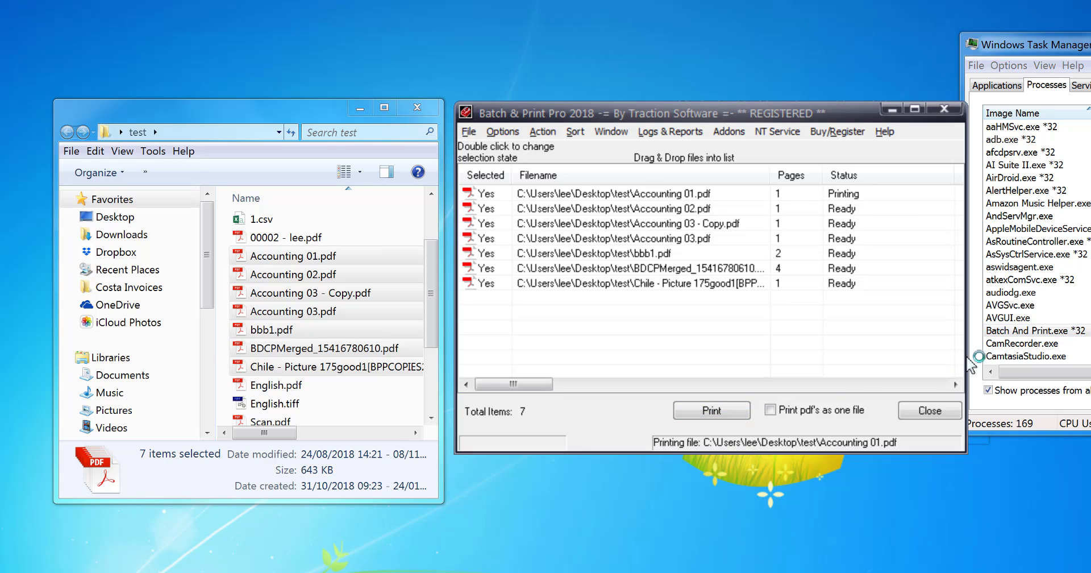
{"action": "right_click", "coordinate": [1067, 335]}
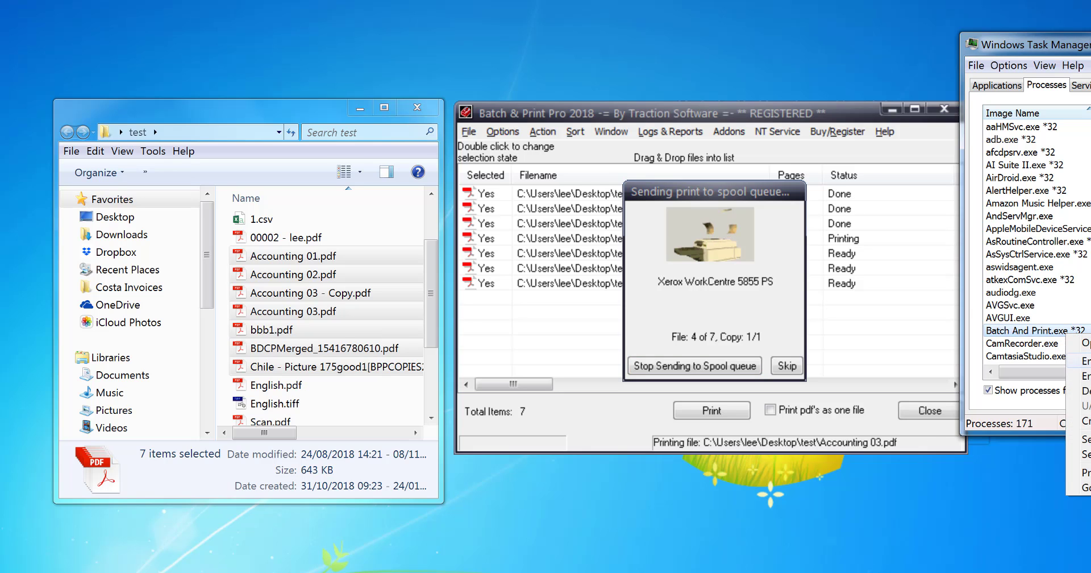
{"action": "left_click", "coordinate": [1076, 361]}
{"action": "left_click", "coordinate": [738, 339]}
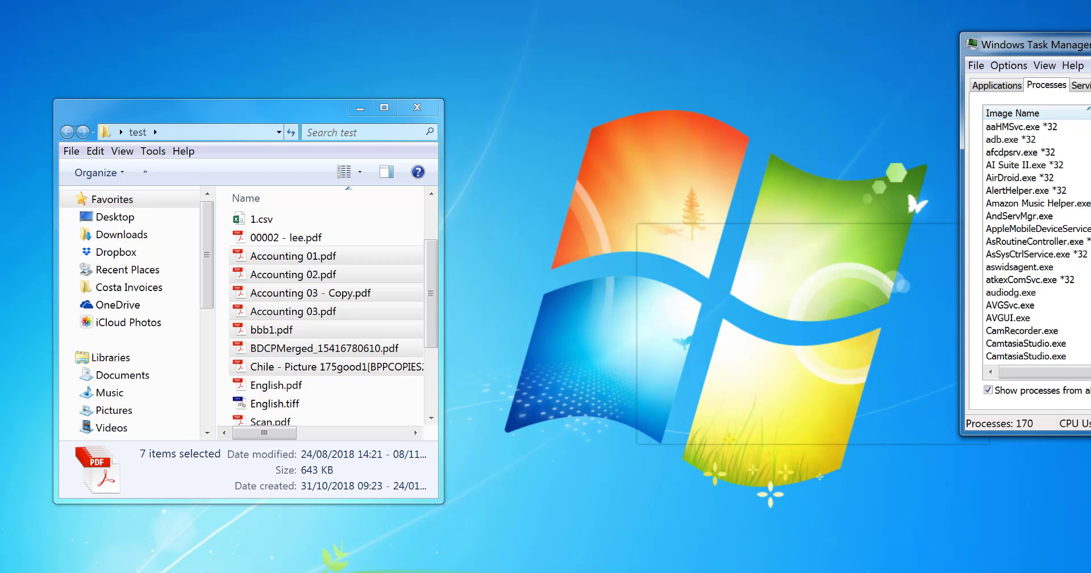
Relaunch Batch & Print Pro 2018 from the Start menu so the batch resumes
{"action": "key", "text": "super"}
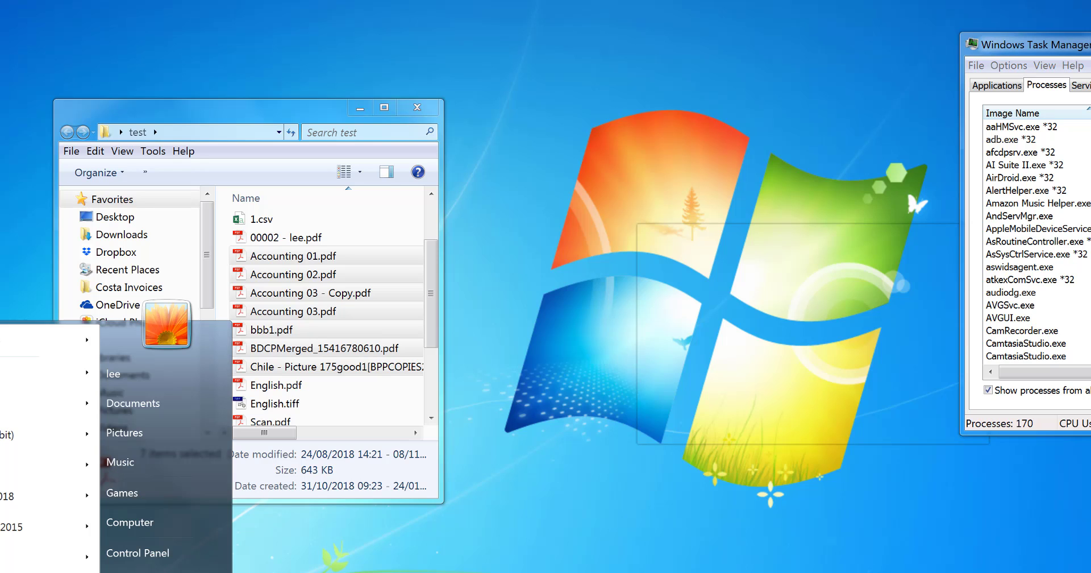
{"action": "left_click", "coordinate": [22, 496]}
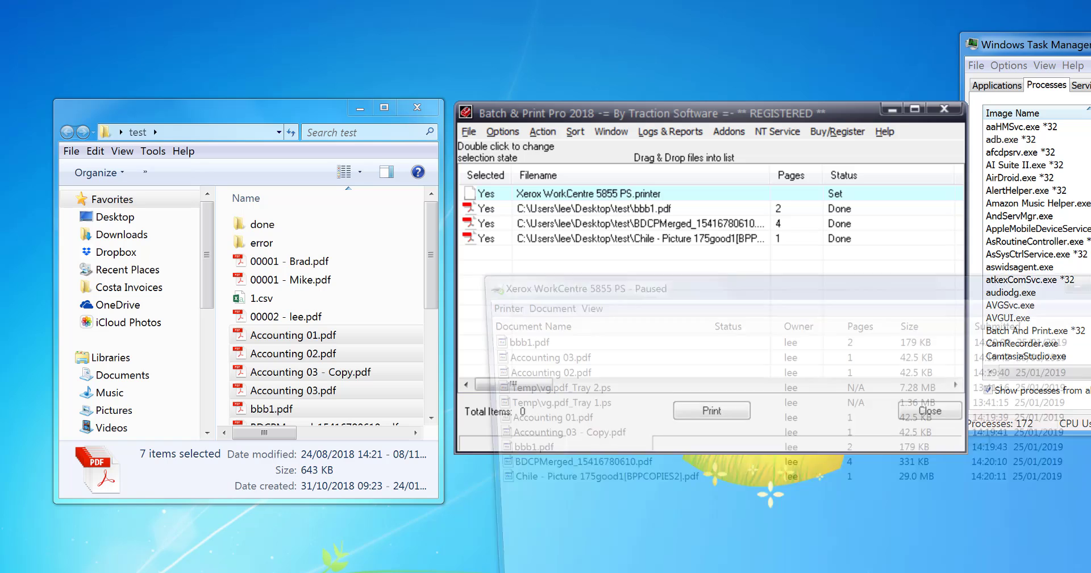
Cancel the two Temp vg.pdf jobs in the Xerox print queue
{"action": "left_click", "coordinate": [1005, 322]}
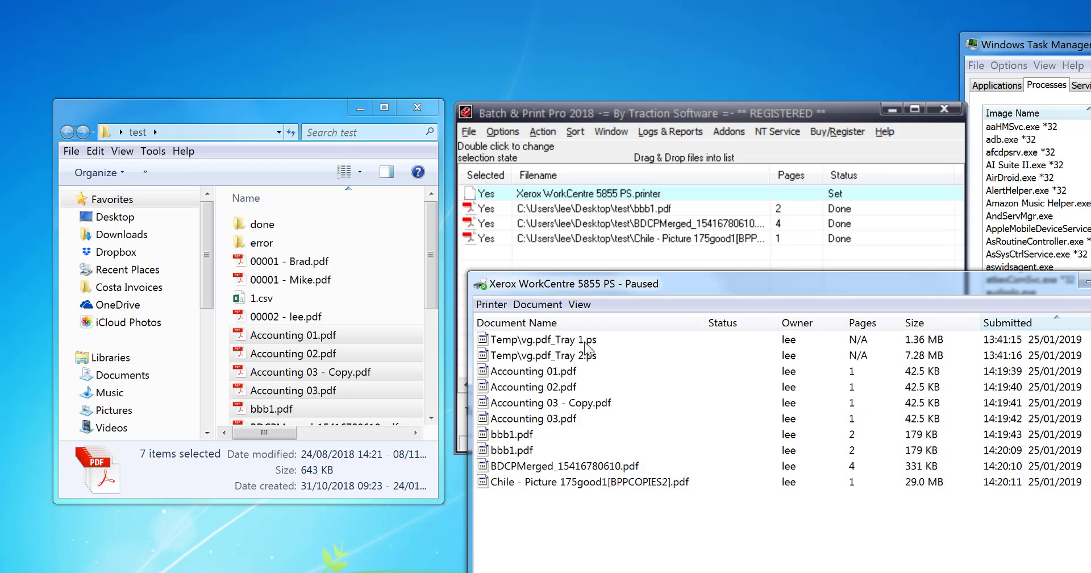
{"action": "left_click", "coordinate": [591, 339]}
{"action": "key", "text": "Delete"}
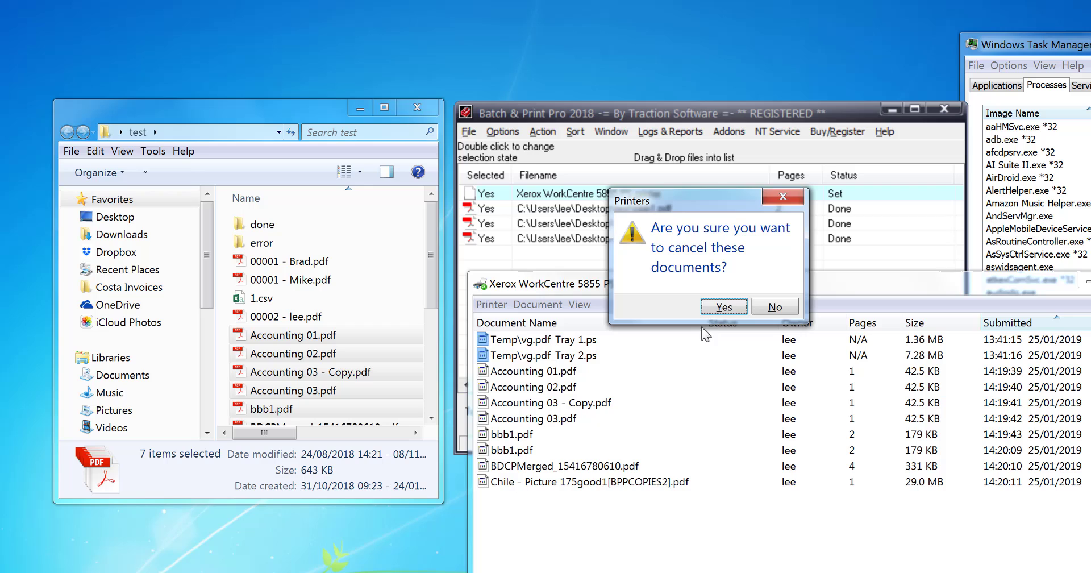
{"action": "left_click", "coordinate": [725, 307]}
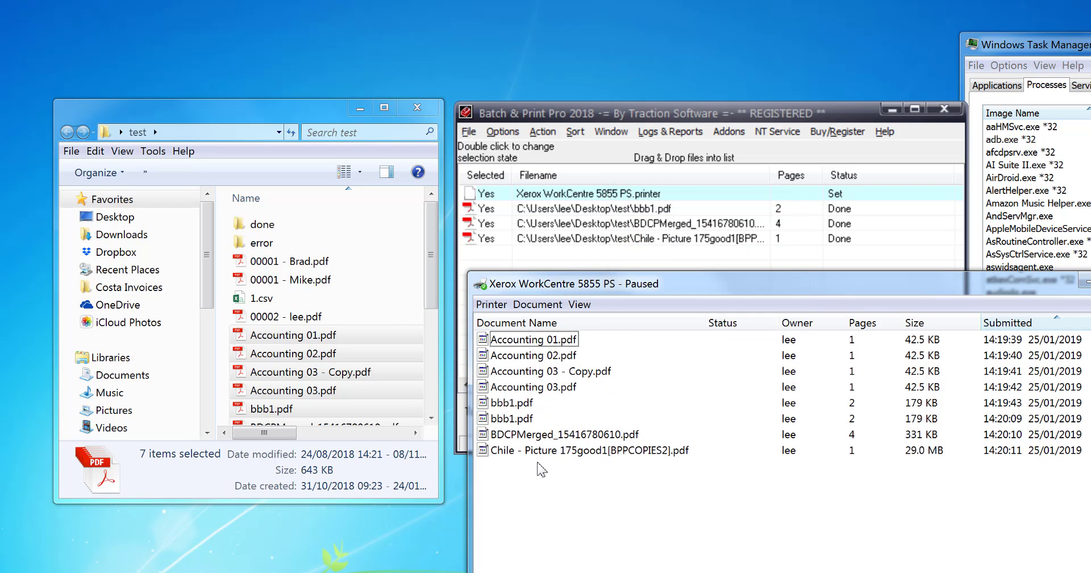
Select every file in the Batch & Print list and delete them
{"action": "left_click", "coordinate": [710, 240]}
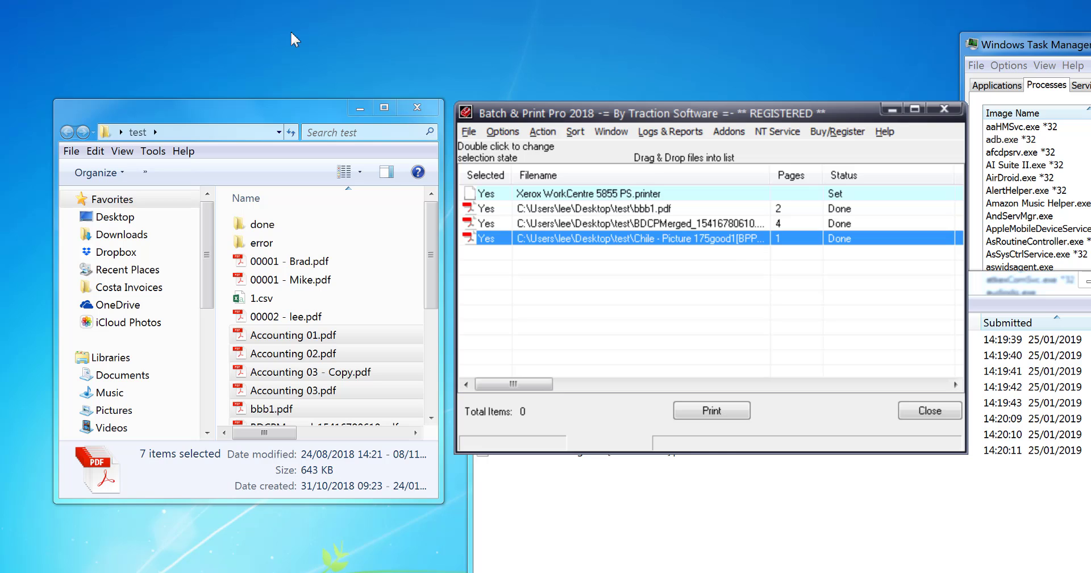
{"action": "left_click", "coordinate": [630, 196], "text": "shift"}
{"action": "key", "text": "Delete"}
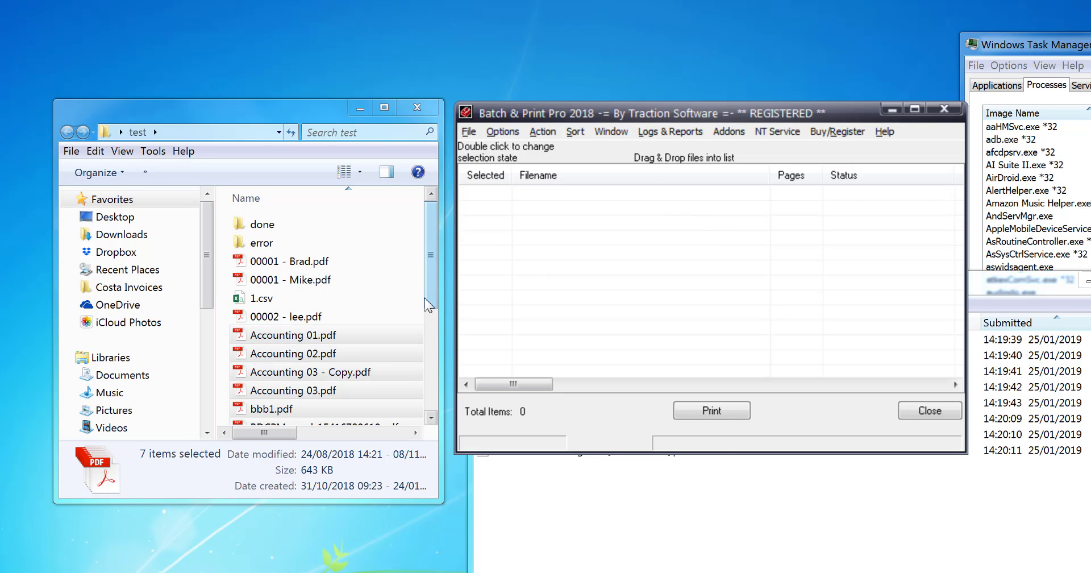
Add the seven test PDFs to the print list and cancel all Xerox queue documents
{"action": "left_click_drag", "start_coordinate": [430, 297], "coordinate": [430, 319]}
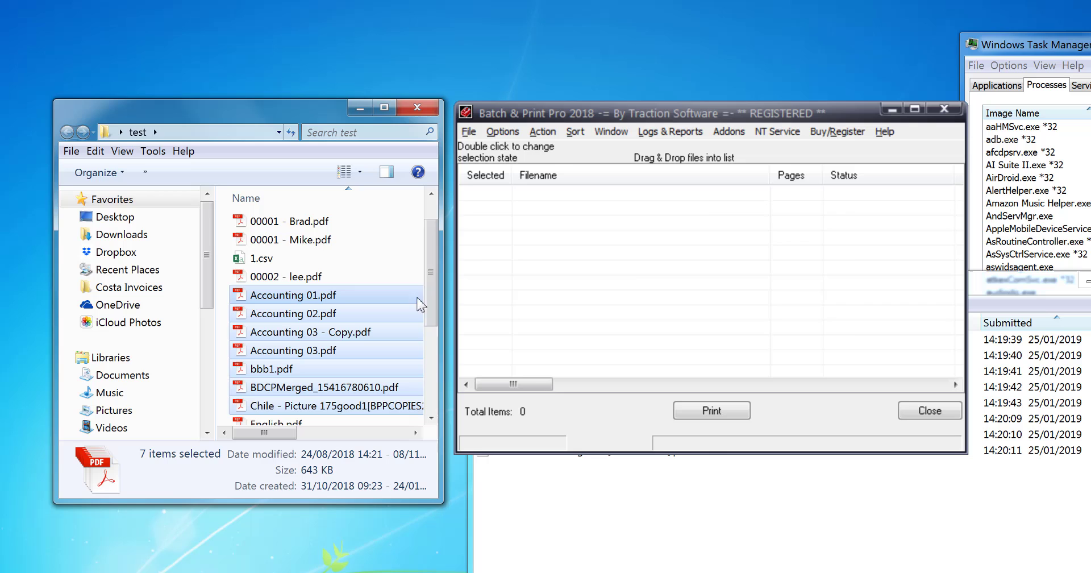
{"action": "left_click_drag", "start_coordinate": [307, 300], "coordinate": [703, 259]}
{"action": "left_click", "coordinate": [725, 522]}
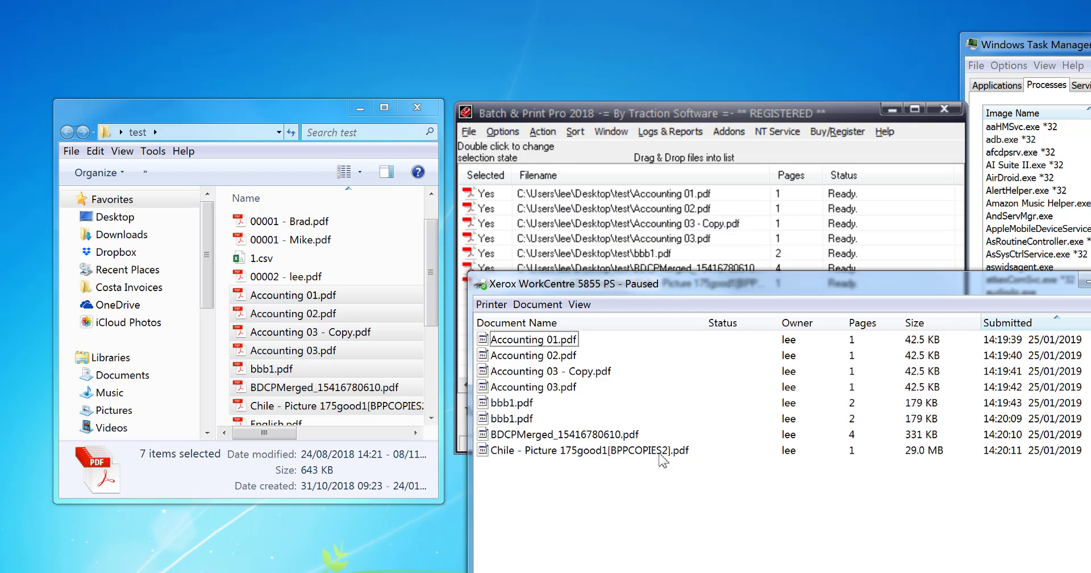
{"action": "left_click", "coordinate": [491, 304]}
{"action": "left_click", "coordinate": [537, 405]}
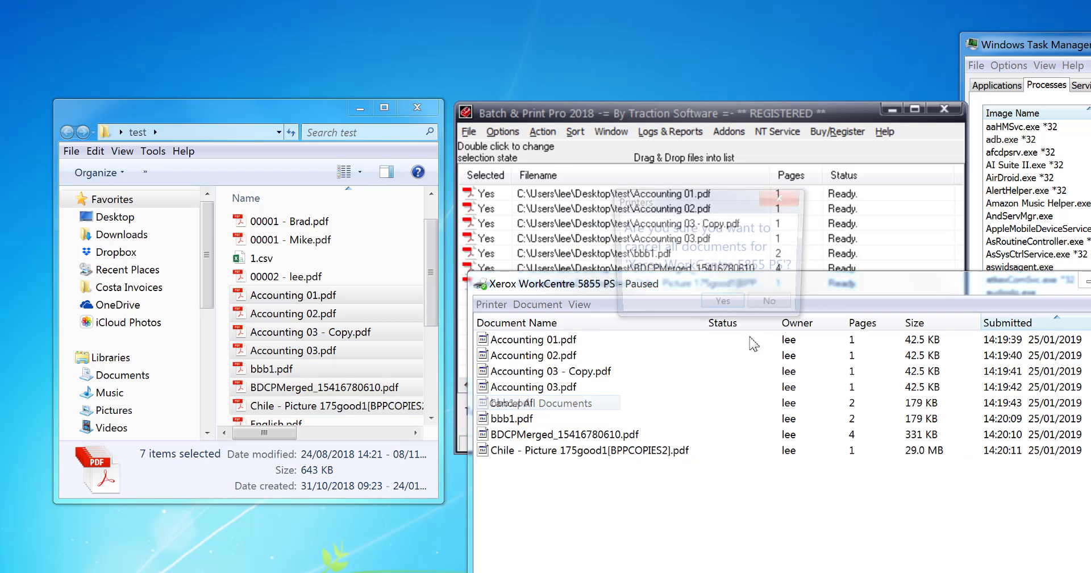
{"action": "left_click", "coordinate": [736, 311]}
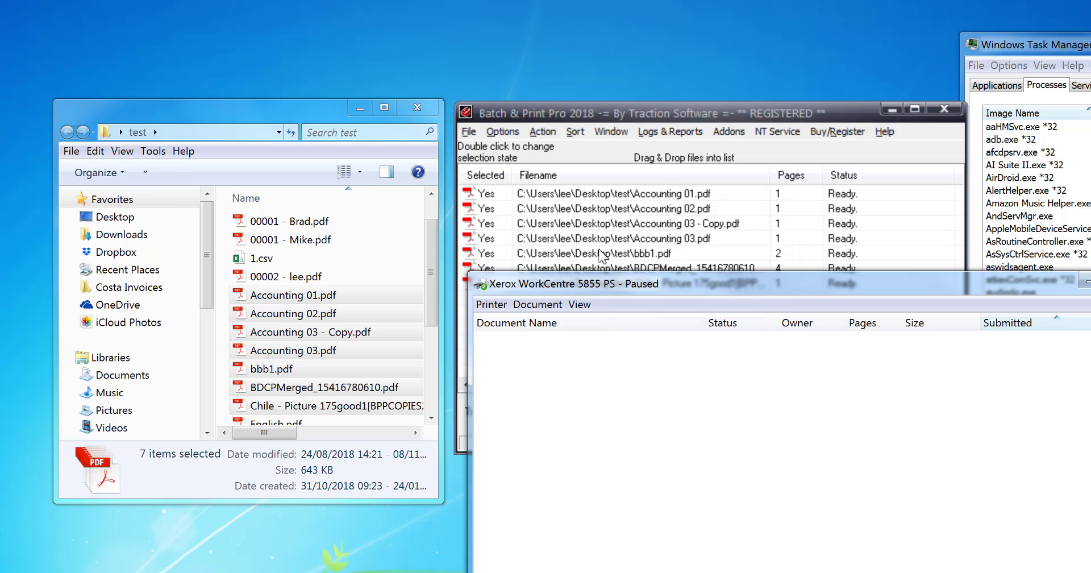
{"action": "left_click_drag", "start_coordinate": [480, 280], "coordinate": [543, 392]}
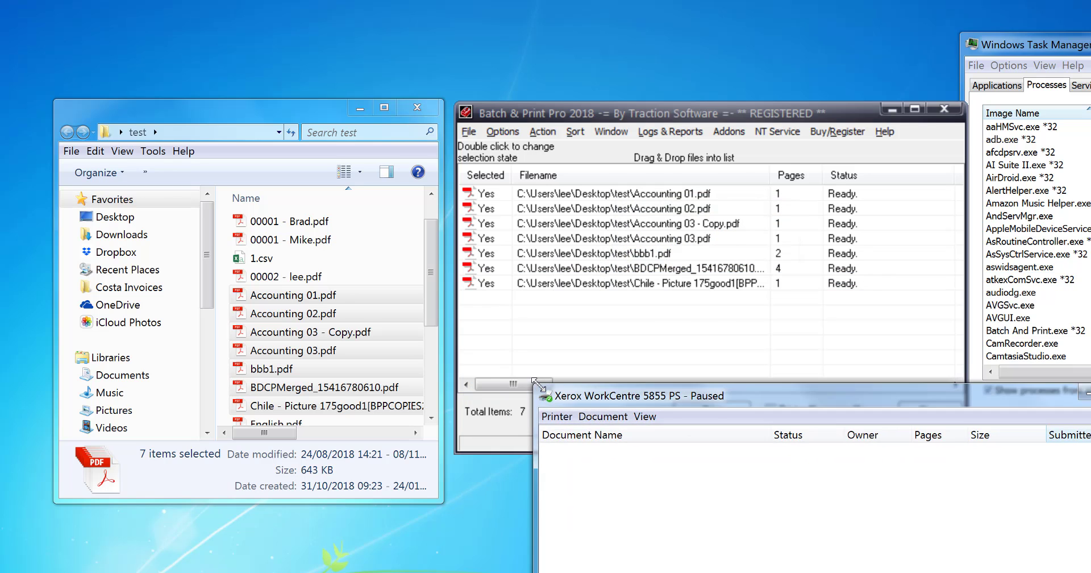
Check General Setup's Advanced options keep snapshot restore enabled, then close setup
{"action": "left_click", "coordinate": [502, 131]}
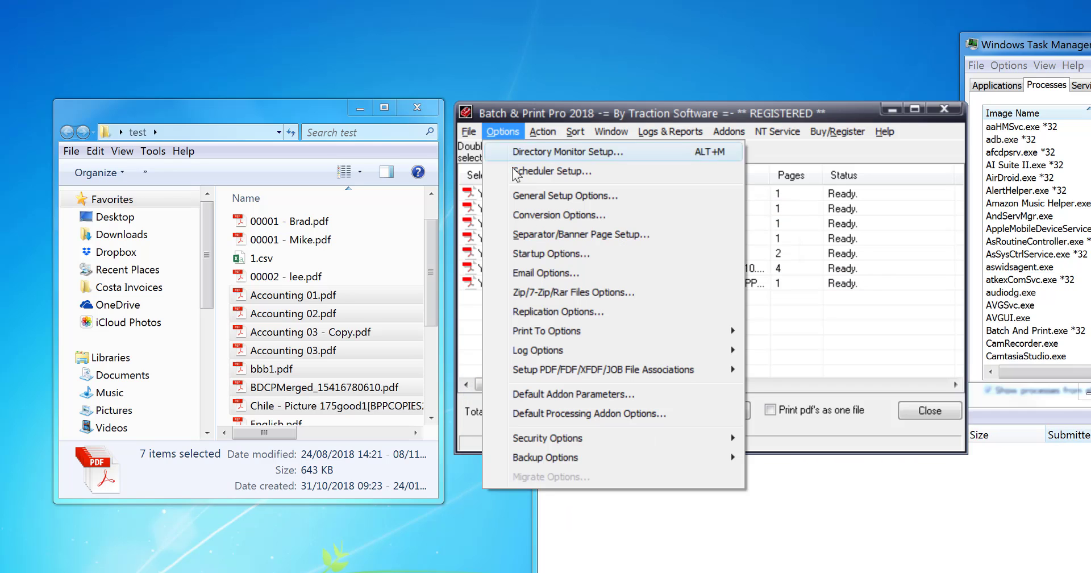
{"action": "left_click", "coordinate": [554, 196]}
{"action": "left_click", "coordinate": [569, 355]}
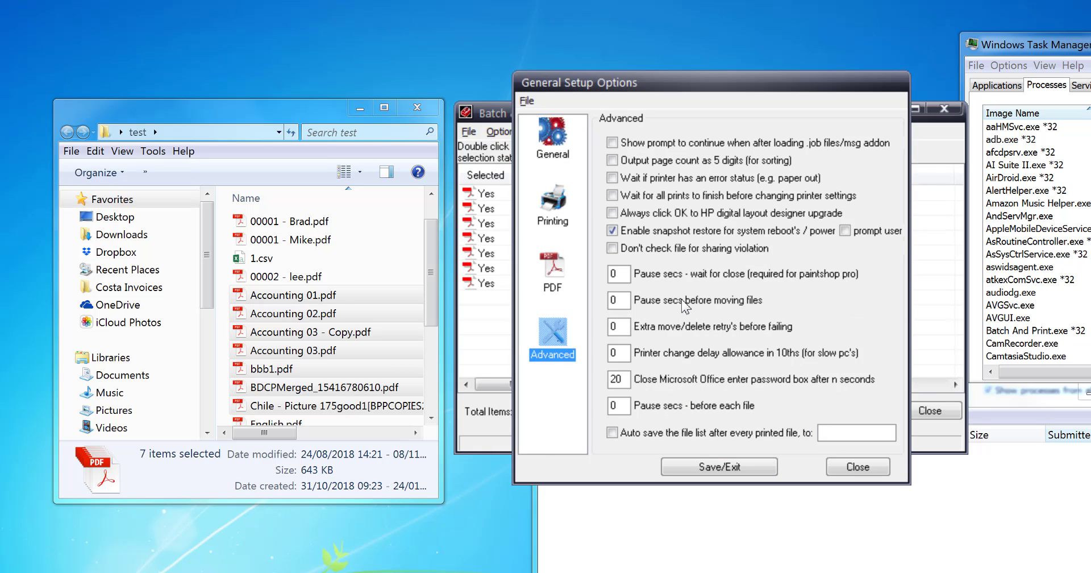
{"action": "left_click", "coordinate": [745, 471]}
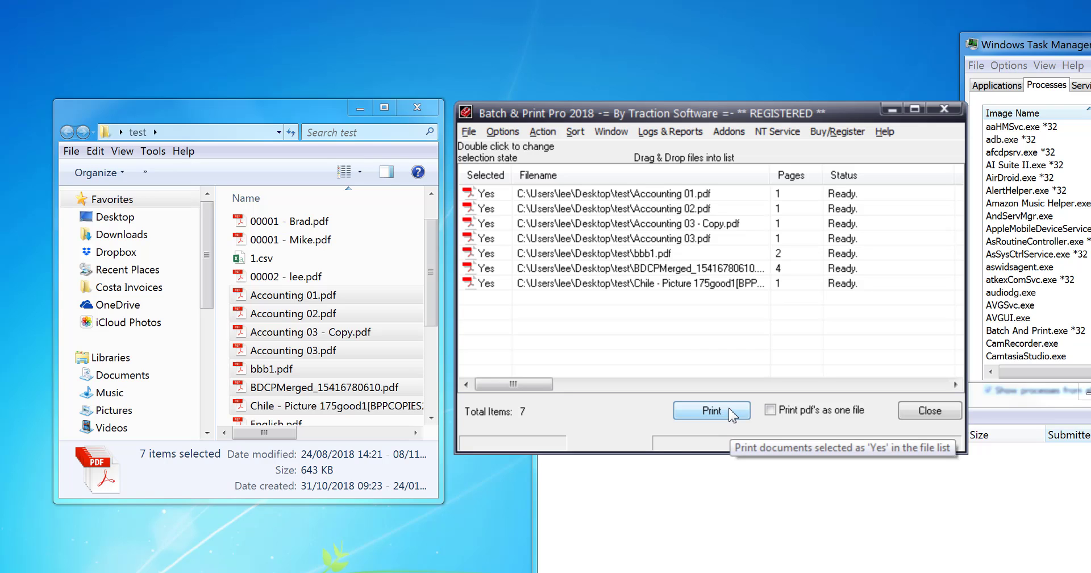
Start printing the seven files, then end Batch And Print.exe in Task Manager mid-job
{"action": "left_click", "coordinate": [732, 416]}
{"action": "right_click", "coordinate": [1035, 331]}
{"action": "left_click", "coordinate": [1068, 359]}
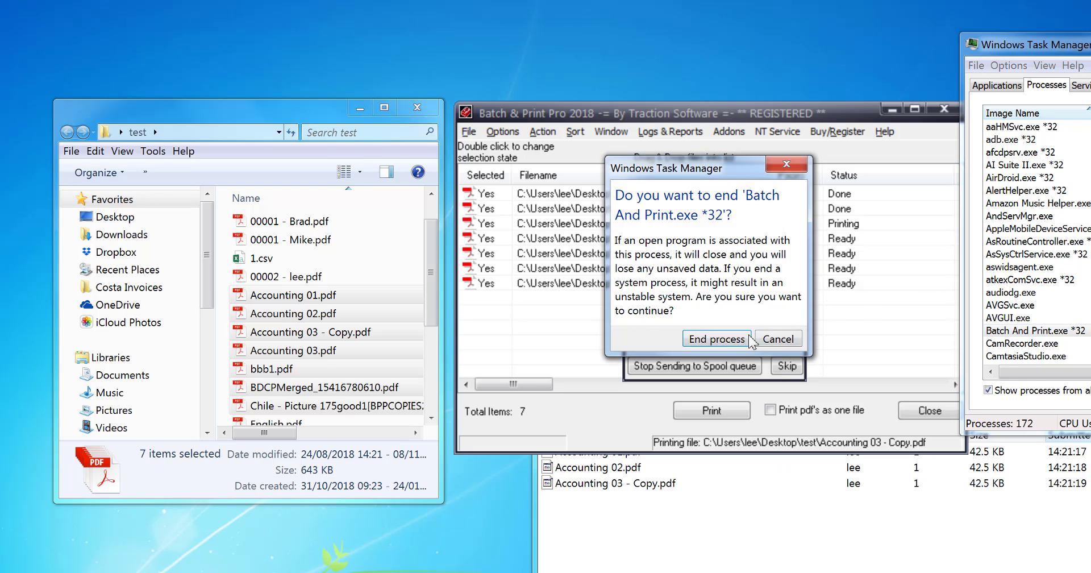
{"action": "left_click", "coordinate": [713, 336]}
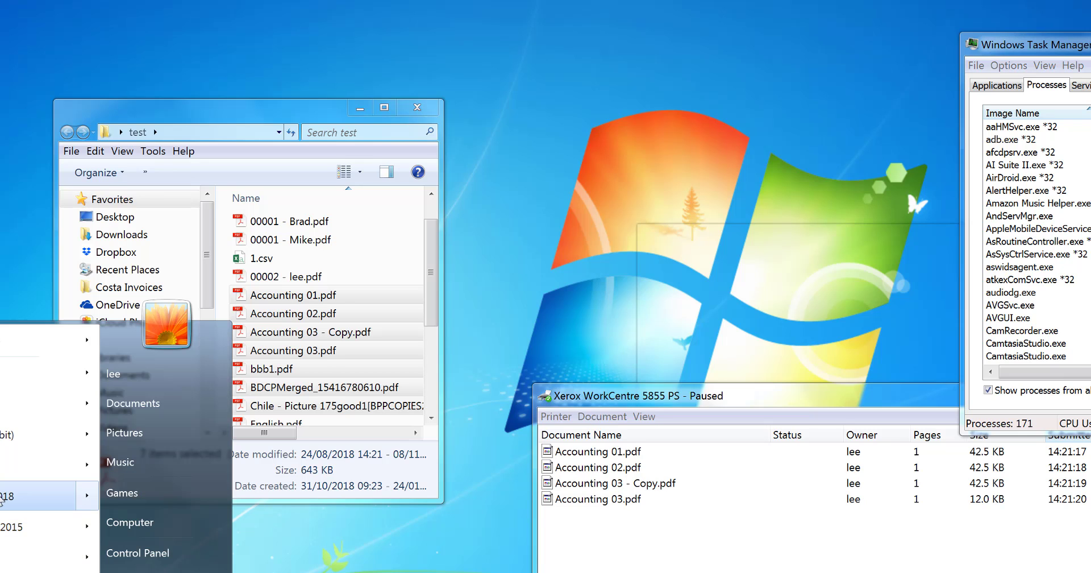
Relaunch Batch & Print Pro, answer No to continuing, and delete Accounting 03.pdf
{"action": "left_click", "coordinate": [45, 489]}
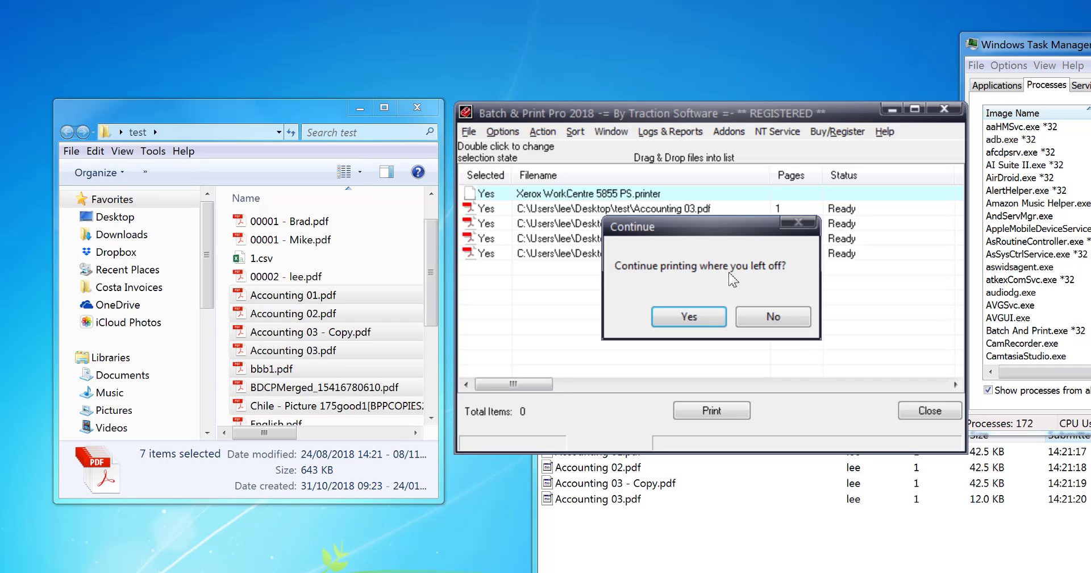
{"action": "mouse_move", "coordinate": [718, 230]}
{"action": "left_mouse_down"}
{"action": "mouse_move", "coordinate": [667, 288]}
{"action": "mouse_move", "coordinate": [683, 265]}
{"action": "left_mouse_up"}
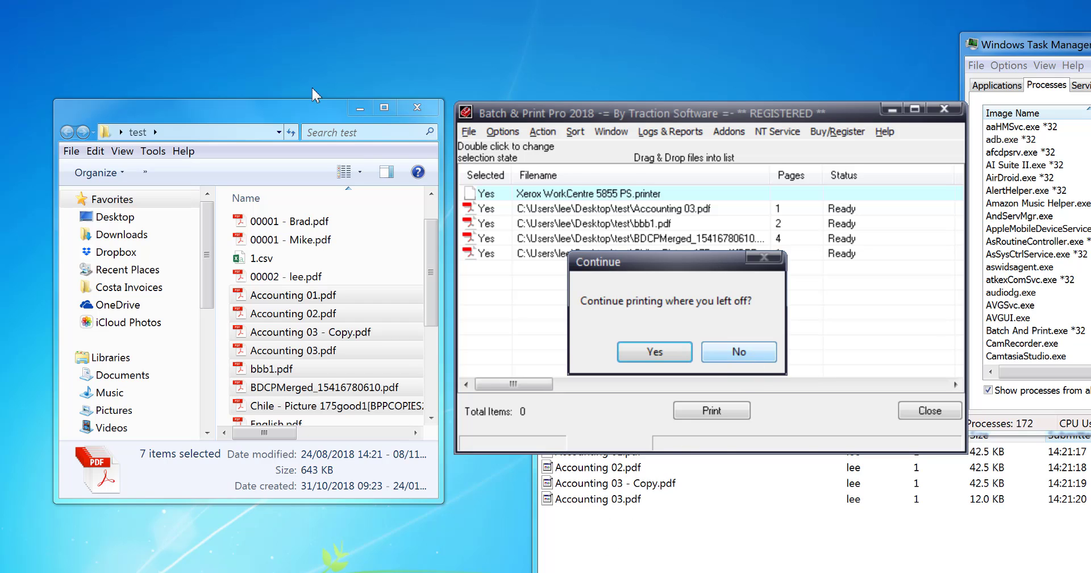
{"action": "left_click", "coordinate": [730, 356]}
{"action": "left_click", "coordinate": [691, 210]}
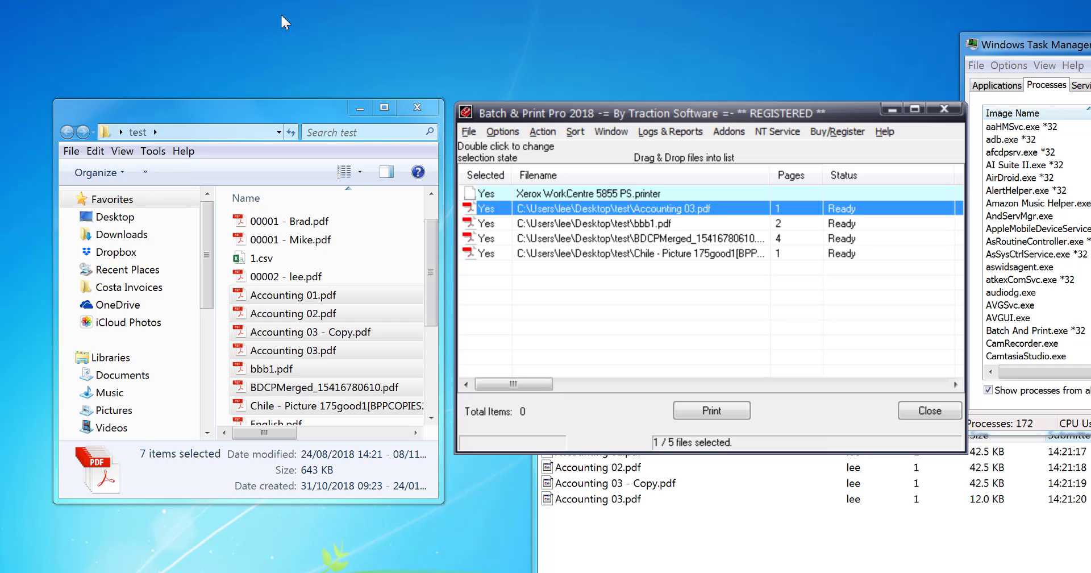
{"action": "key", "text": "Delete"}
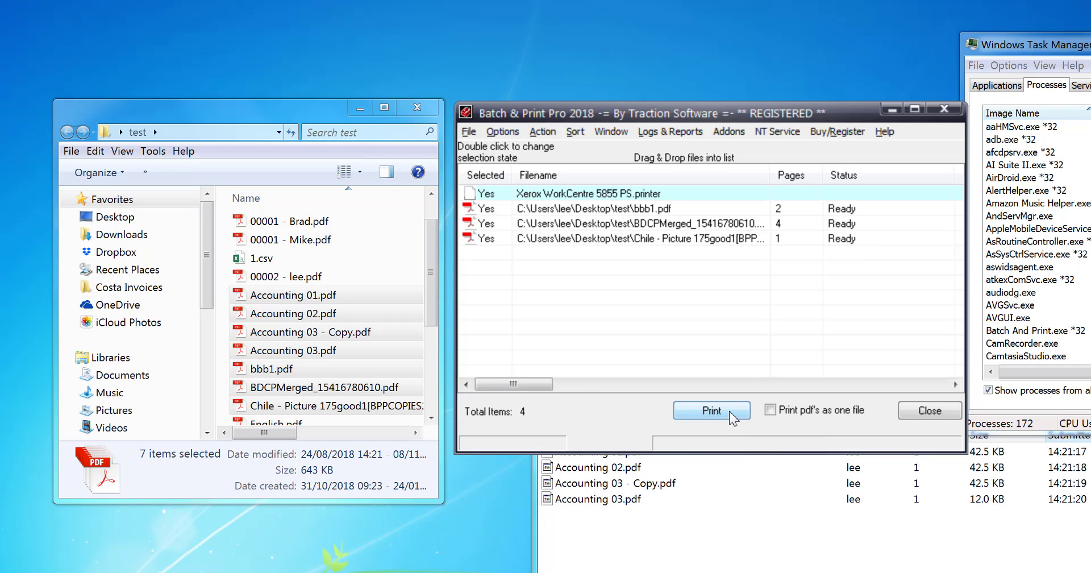
Print bbb1.pdf, BDCPMerged_15416780610.pdf and the Chile PDF, then inspect the Xerox queue
{"action": "left_click", "coordinate": [728, 411]}
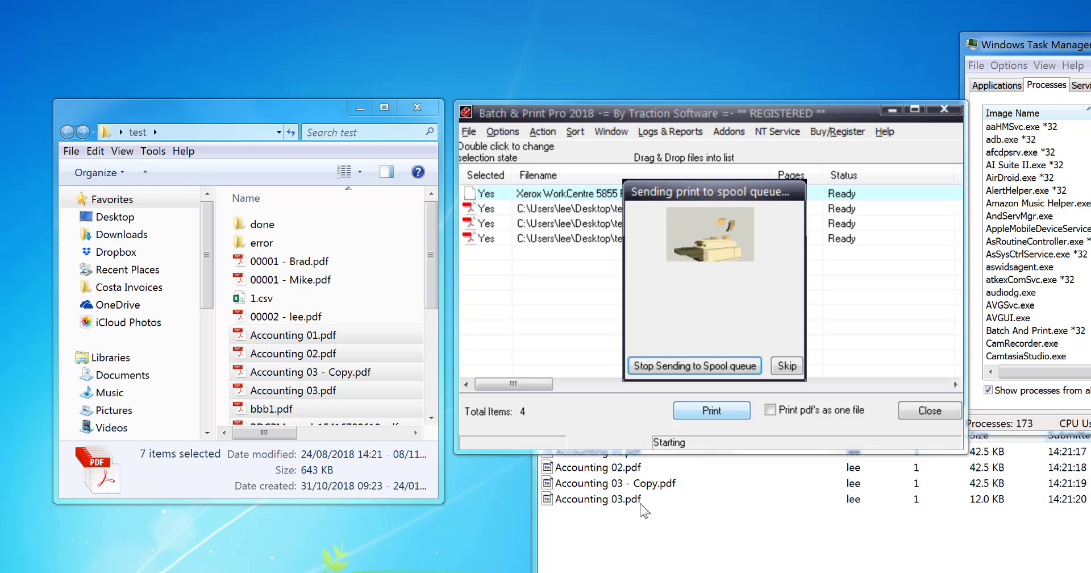
{"action": "left_click", "coordinate": [633, 526]}
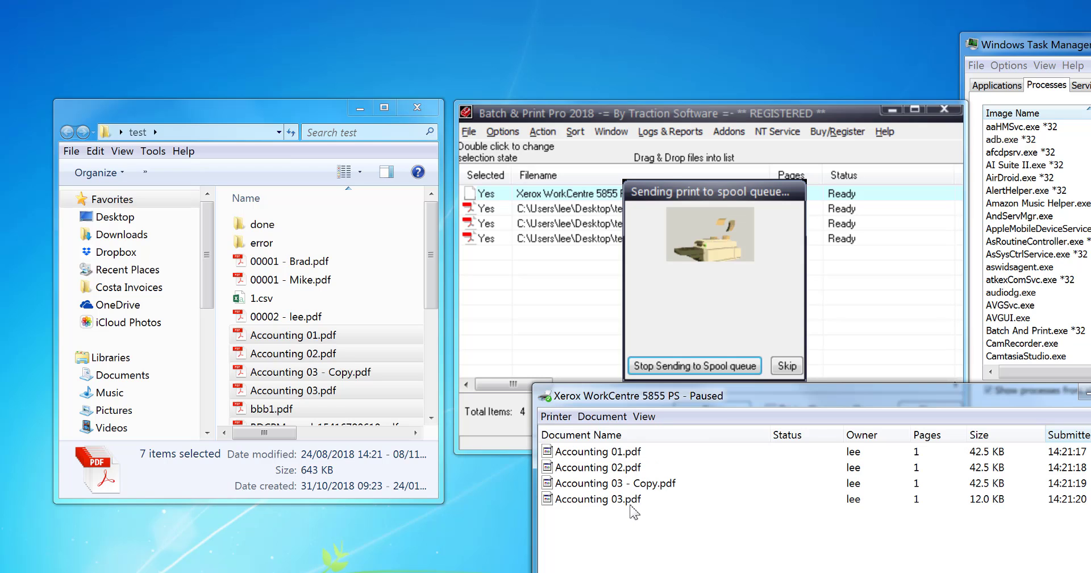
{"action": "left_click", "coordinate": [630, 500]}
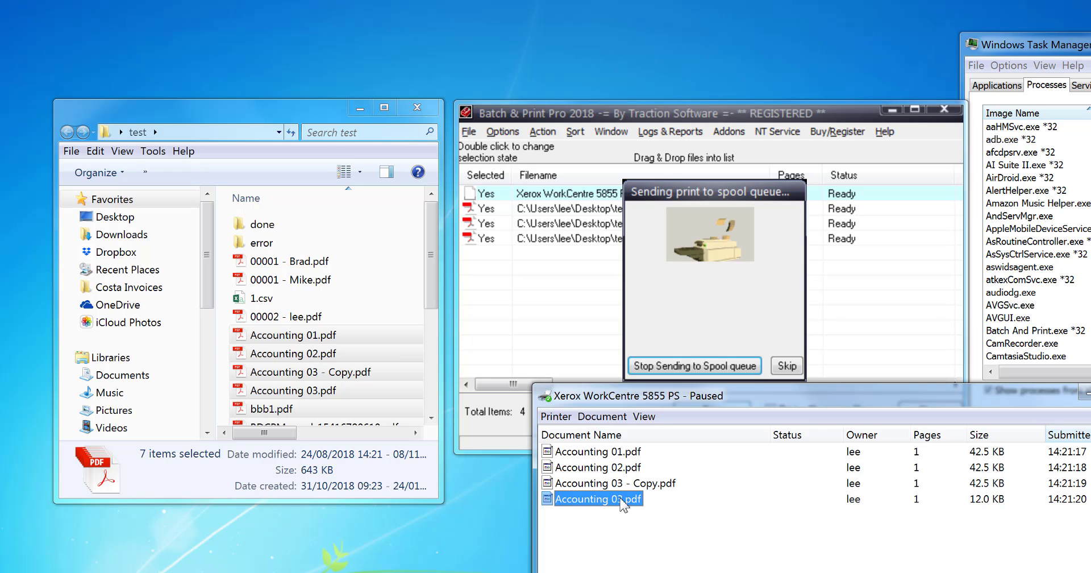